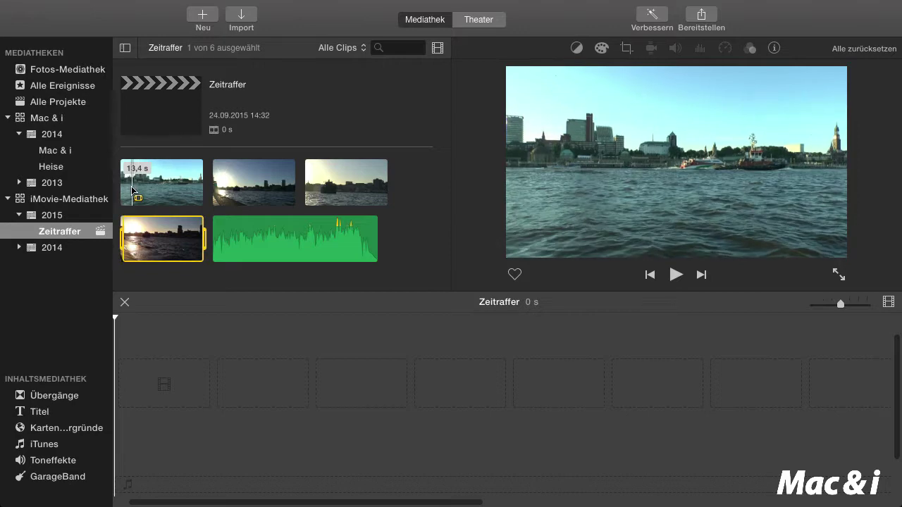
- Append most of the first harbour clip and most of the second sunset clip, each without its beginning, to the empty timeline
{"action": "left_click_drag", "start_coordinate": [133, 190], "coordinate": [203, 188]}
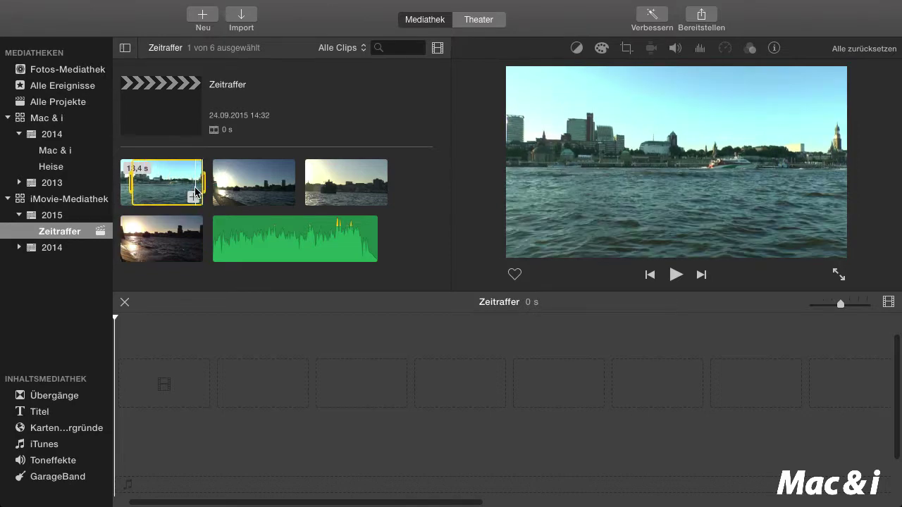
{"action": "left_click", "coordinate": [193, 198]}
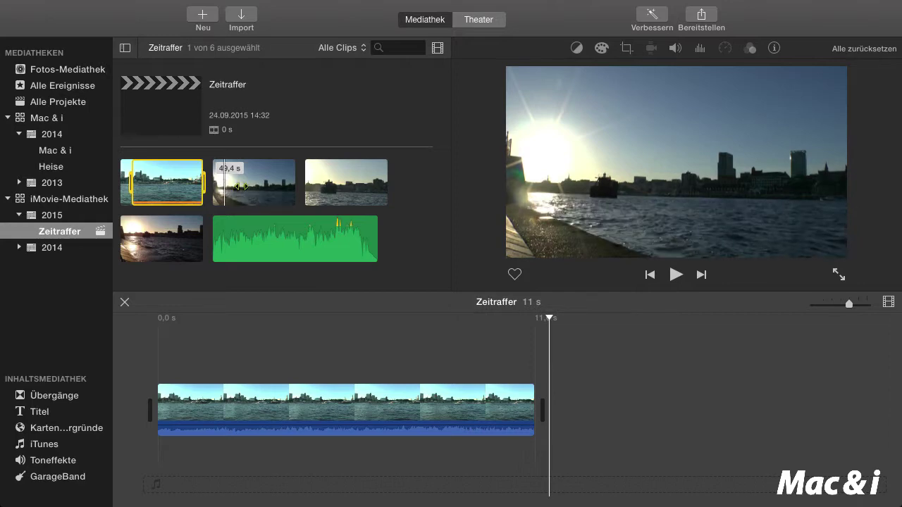
{"action": "left_click_drag", "start_coordinate": [226, 185], "coordinate": [299, 186]}
{"action": "left_click", "coordinate": [286, 196]}
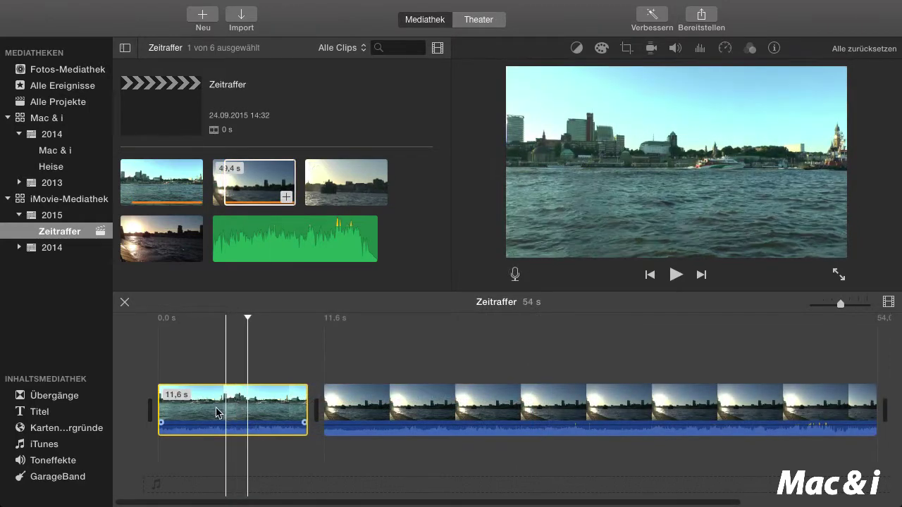
- Speed up the first timeline clip with the Schnell preset, and adjust the speed to about 197 %, for a length of 5.8 s
{"action": "left_click", "coordinate": [725, 47]}
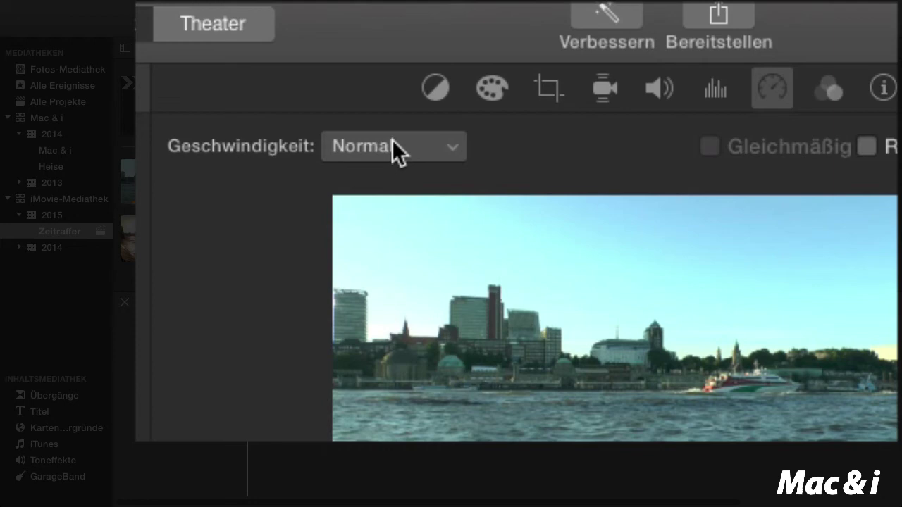
{"action": "left_click", "coordinate": [559, 73]}
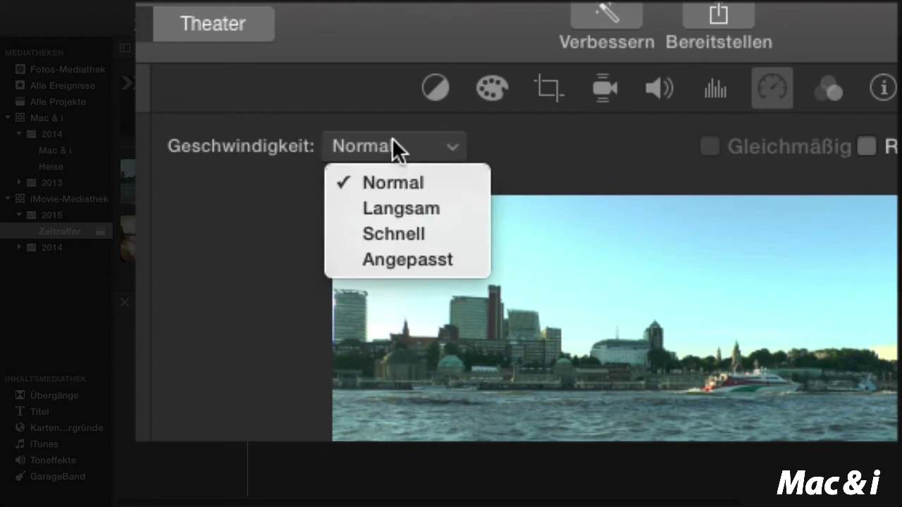
{"action": "left_click", "coordinate": [554, 110]}
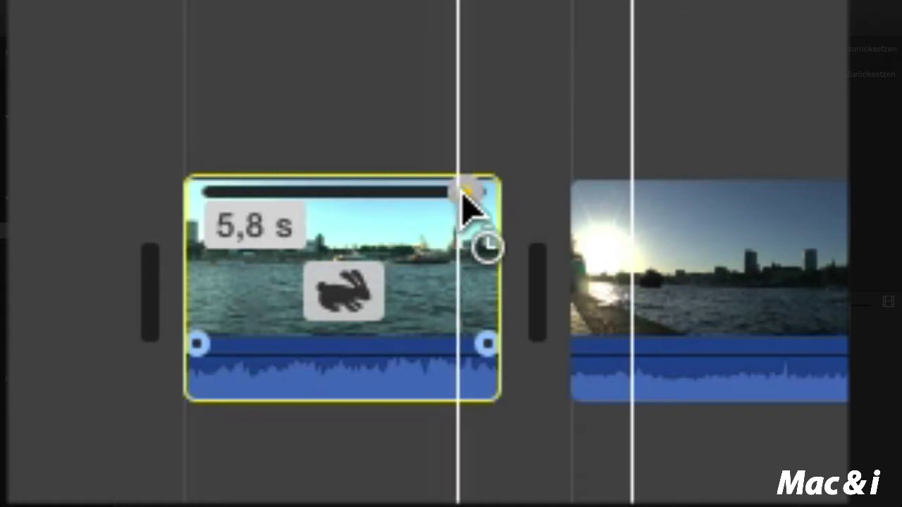
{"action": "left_click_drag", "start_coordinate": [466, 204], "coordinate": [641, 189]}
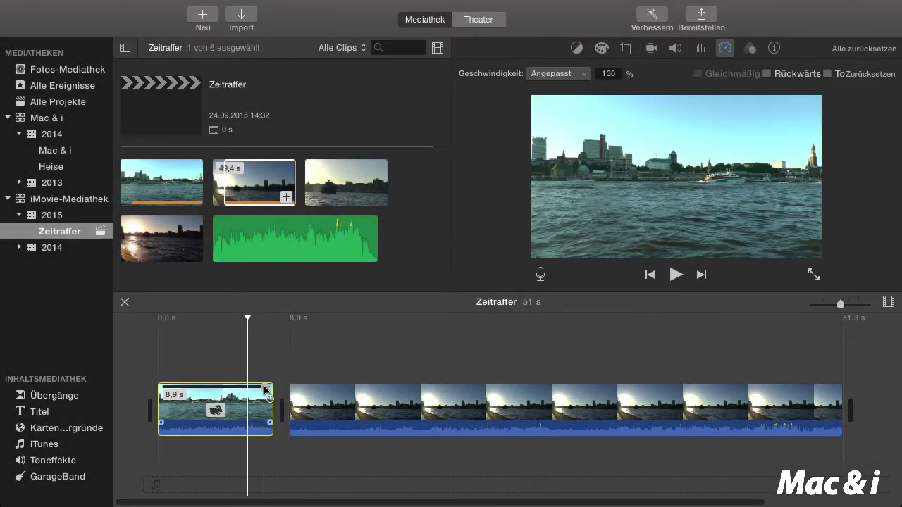
{"action": "left_click_drag", "start_coordinate": [266, 389], "coordinate": [227, 396]}
- Preview the sped-up first clip and reduce its original sound to silence
{"action": "key", "text": "space"}
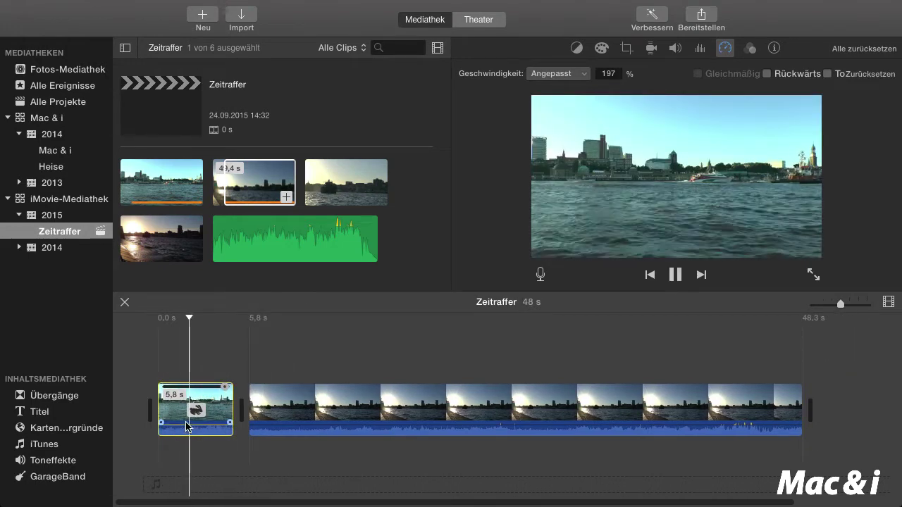
{"action": "key", "text": "space"}
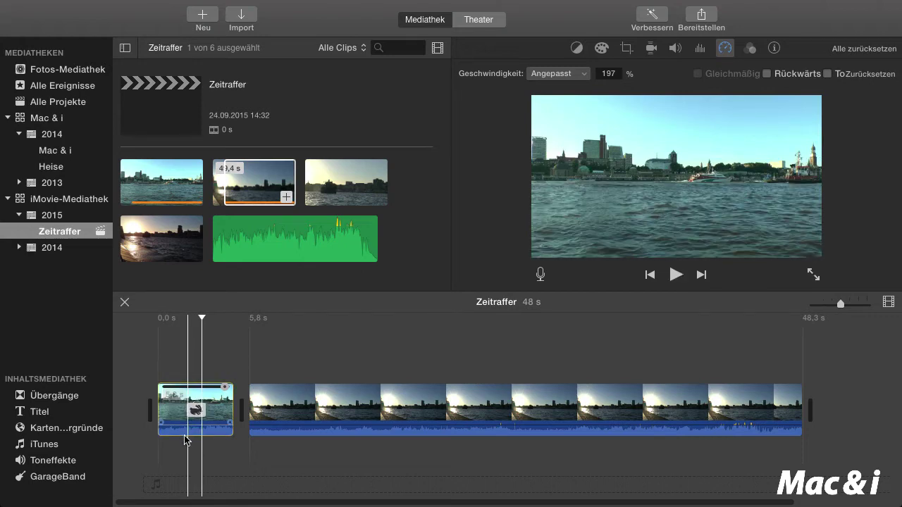
{"action": "left_click_drag", "start_coordinate": [195, 423], "coordinate": [196, 460]}
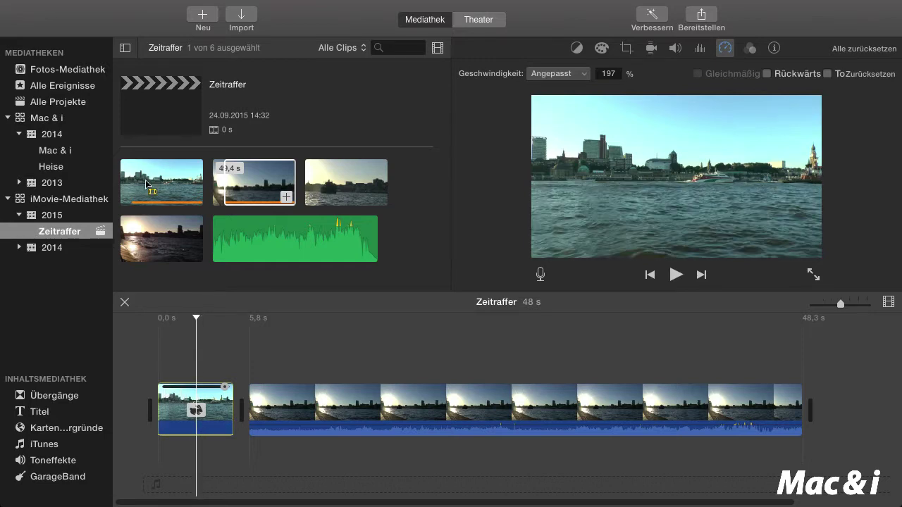
- Place a 7.0 s range of the first source clip beneath the first timeline clip as audio only, trim it to 5.5 s and preview it
{"action": "left_click_drag", "start_coordinate": [140, 180], "coordinate": [185, 186]}
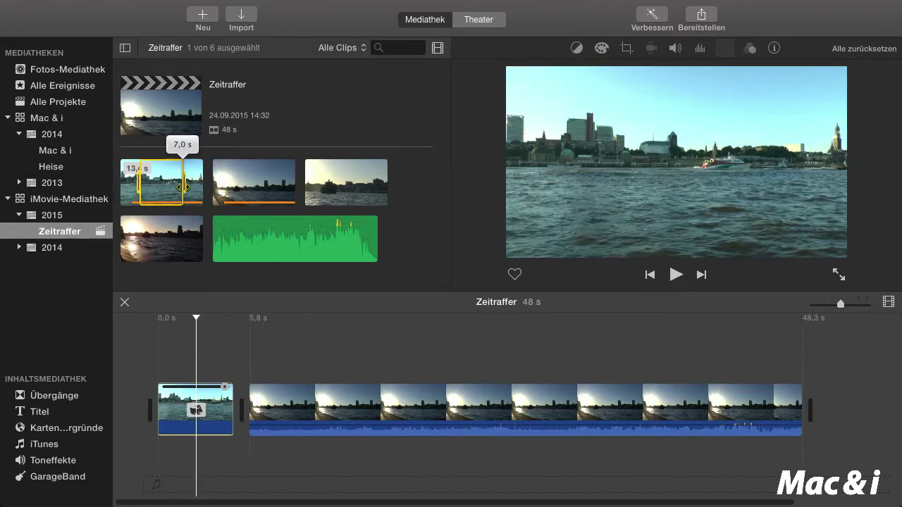
{"action": "left_click_drag", "start_coordinate": [160, 343], "coordinate": [161, 465]}
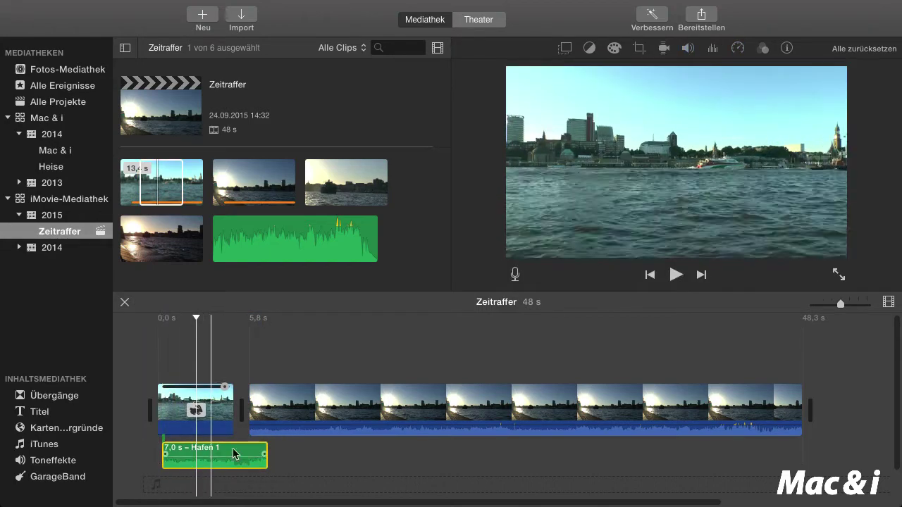
{"action": "left_click_drag", "start_coordinate": [266, 442], "coordinate": [227, 445]}
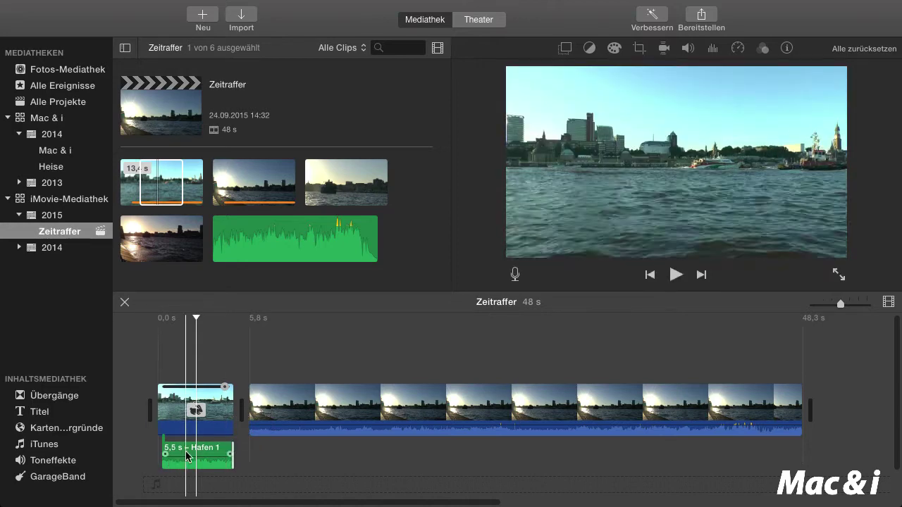
{"action": "key", "text": "space"}
{"action": "key", "text": "space"}
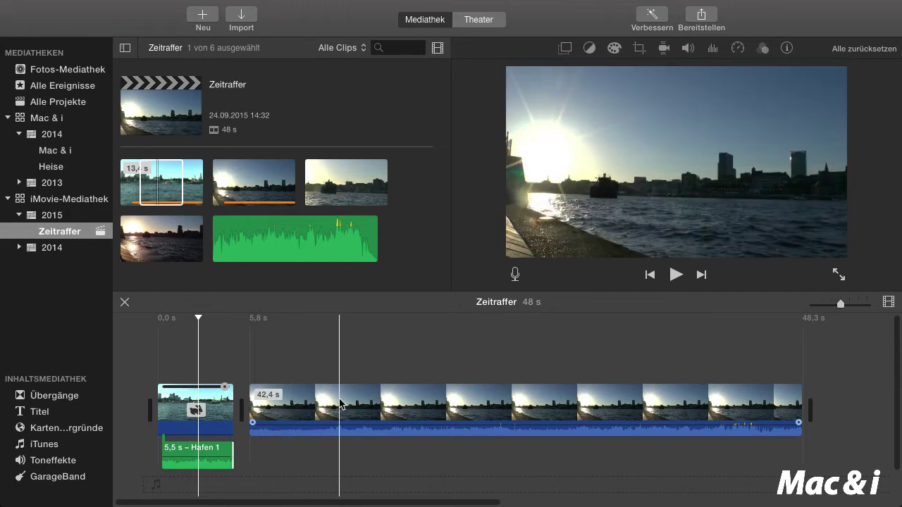
- Detach the audio from the second timeline clip and use the speed editor to shorten its video to about 7.5 s
{"action": "right_click", "coordinate": [365, 401]}
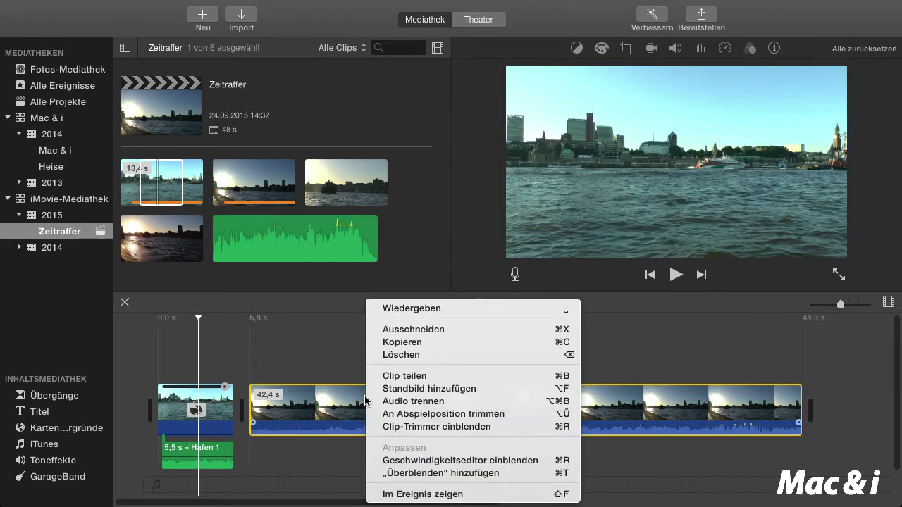
{"action": "left_click", "coordinate": [456, 405]}
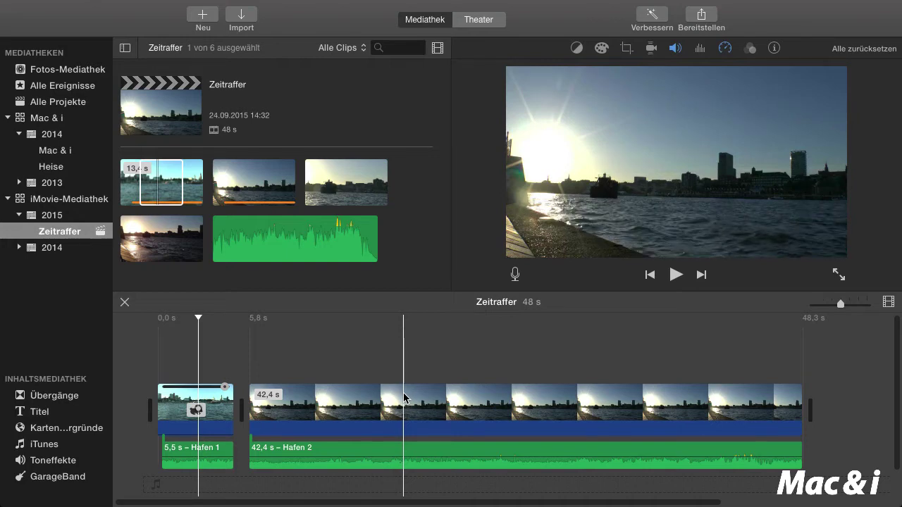
{"action": "left_click", "coordinate": [408, 407]}
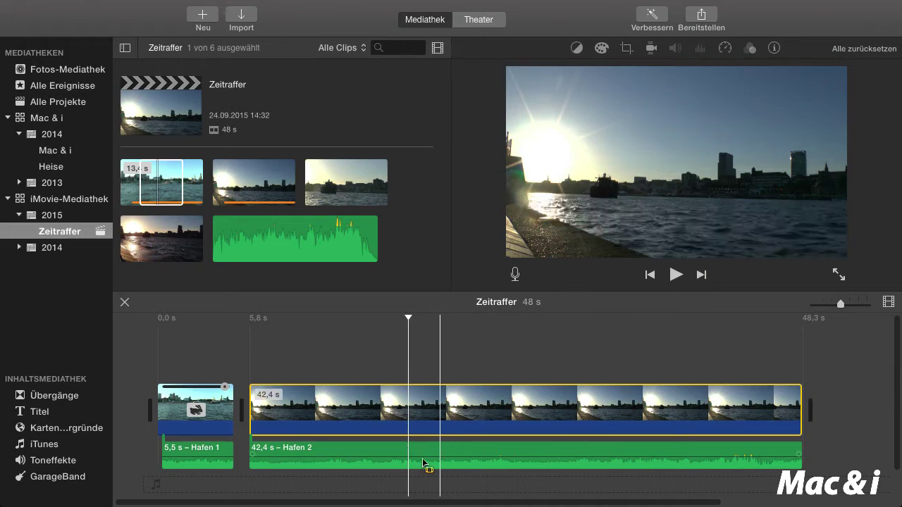
{"action": "right_click", "coordinate": [465, 407]}
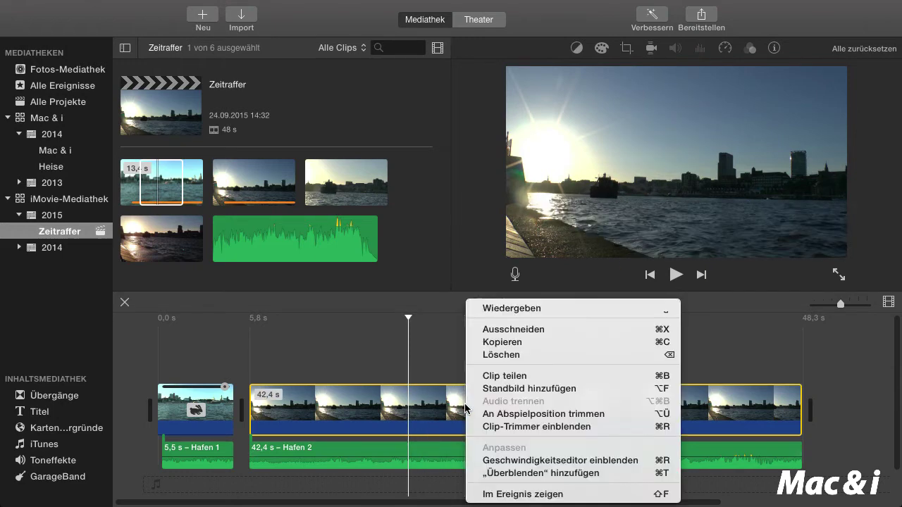
{"action": "left_click", "coordinate": [519, 462]}
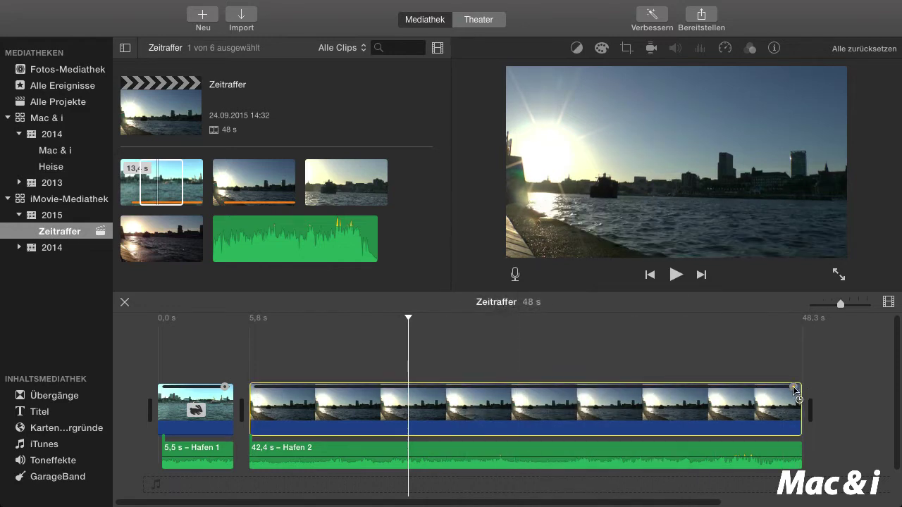
{"action": "left_click_drag", "start_coordinate": [794, 390], "coordinate": [337, 389]}
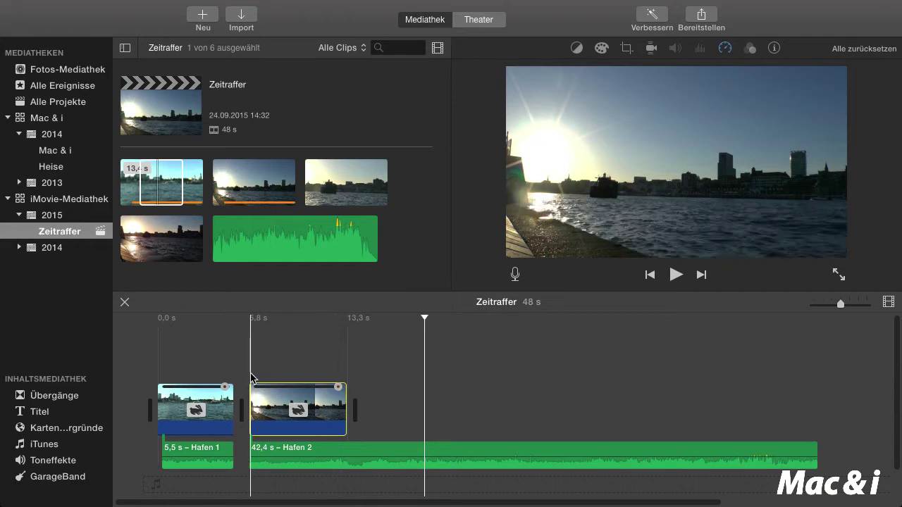
- Preview the sped-up second clip and increase its speed further, to a length of about 4.2 s
{"action": "key", "text": "space"}
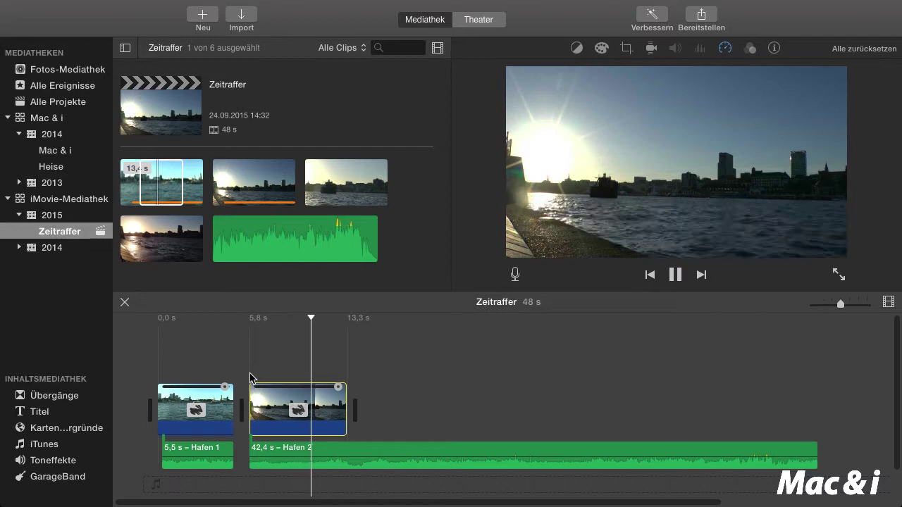
{"action": "key", "text": "space"}
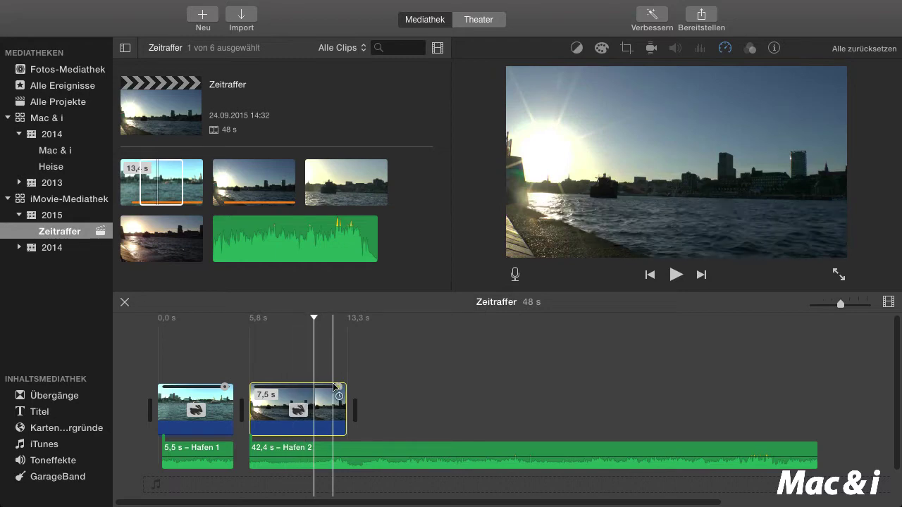
{"action": "left_click_drag", "start_coordinate": [339, 387], "coordinate": [295, 392]}
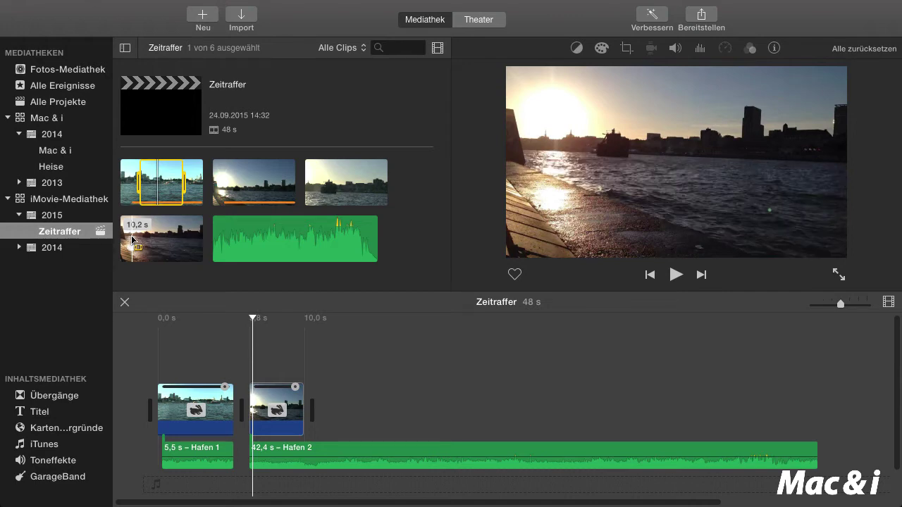
- Append the entire fourth source clip, the dark sunset shot, to the timeline and preview its beginning
{"action": "left_click", "coordinate": [131, 240]}
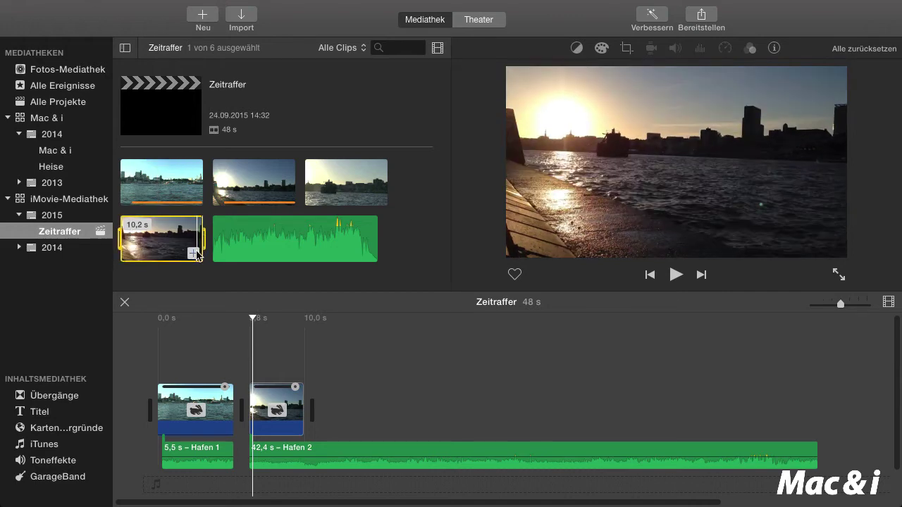
{"action": "left_click", "coordinate": [193, 253]}
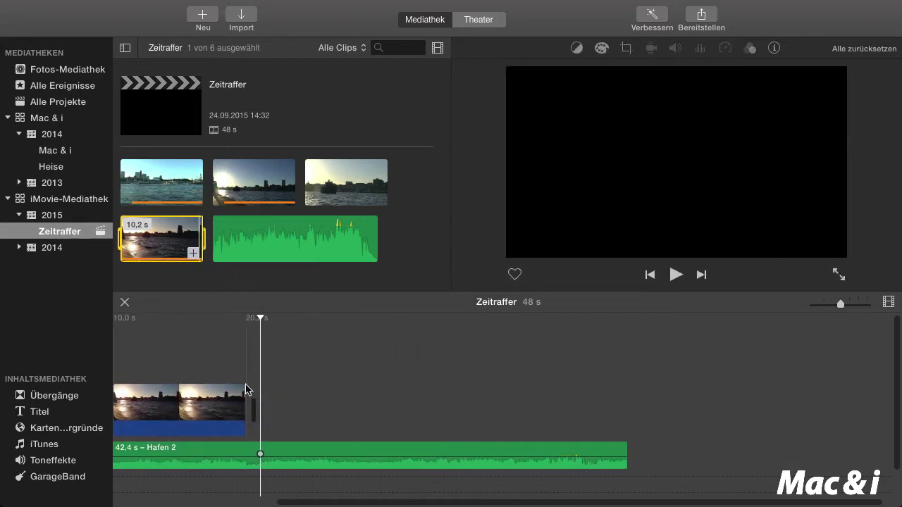
{"action": "scroll", "coordinate": [302, 503], "scroll_direction": "left", "scroll_amount": 5}
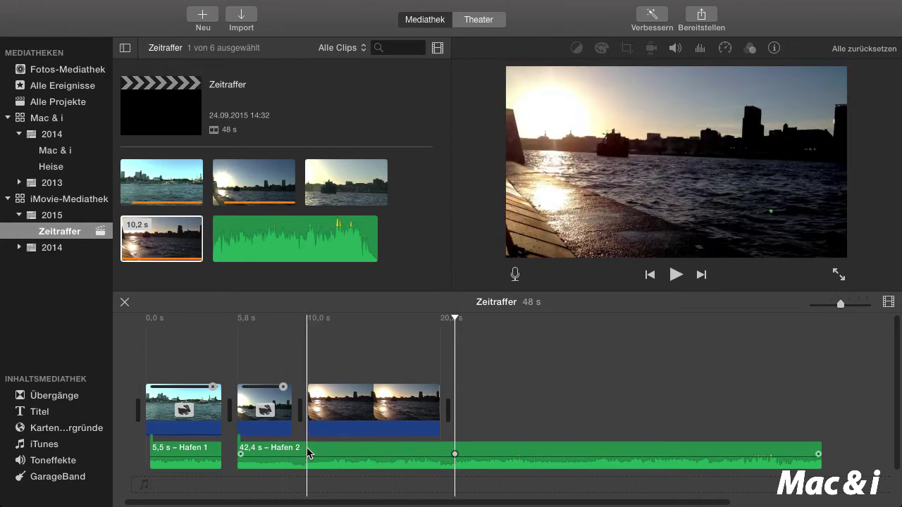
{"action": "key", "text": "space"}
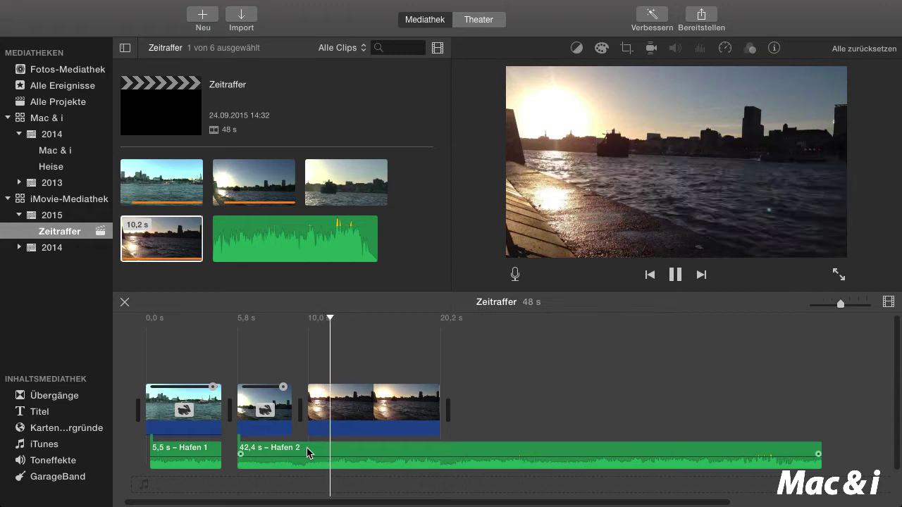
{"action": "key", "text": "space"}
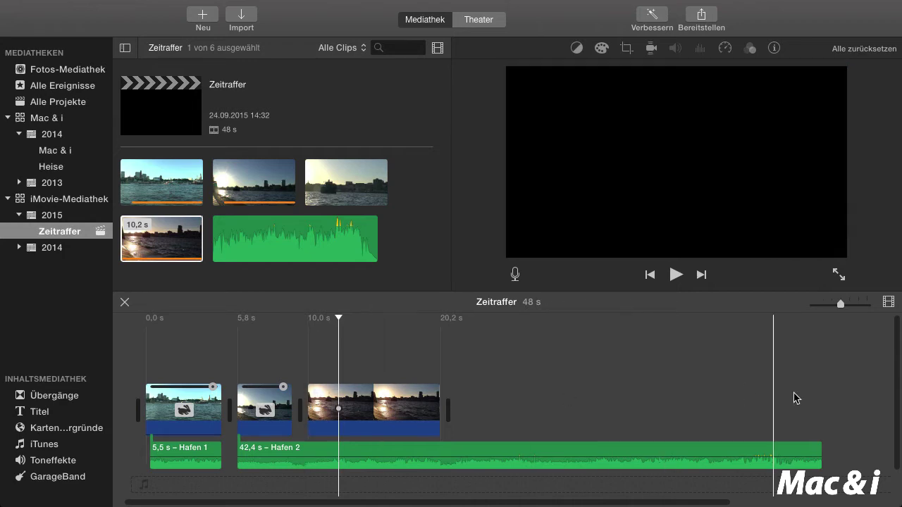
- Trim the detached Hafen 2 audio to 14.3 s so it ends with the last video clip, and set its volume to 25 %
{"action": "left_click_drag", "start_coordinate": [821, 454], "coordinate": [439, 454]}
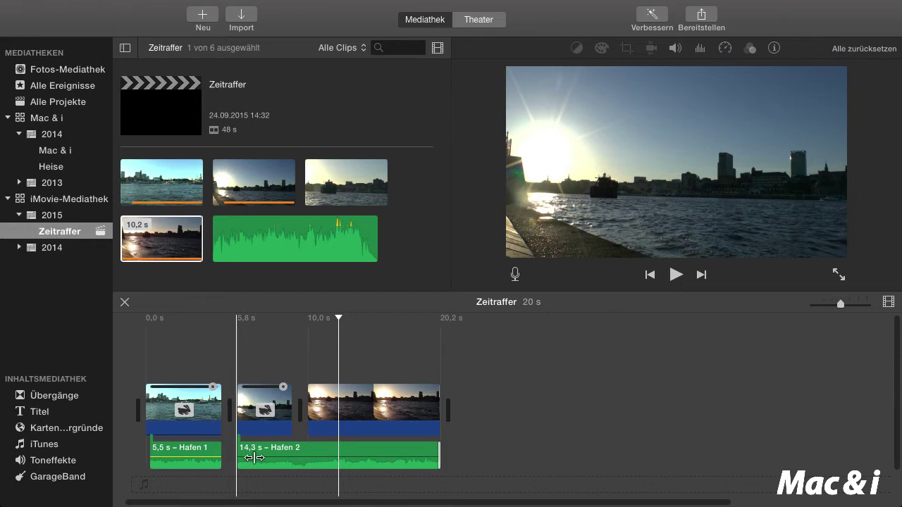
{"action": "left_click_drag", "start_coordinate": [305, 456], "coordinate": [304, 458]}
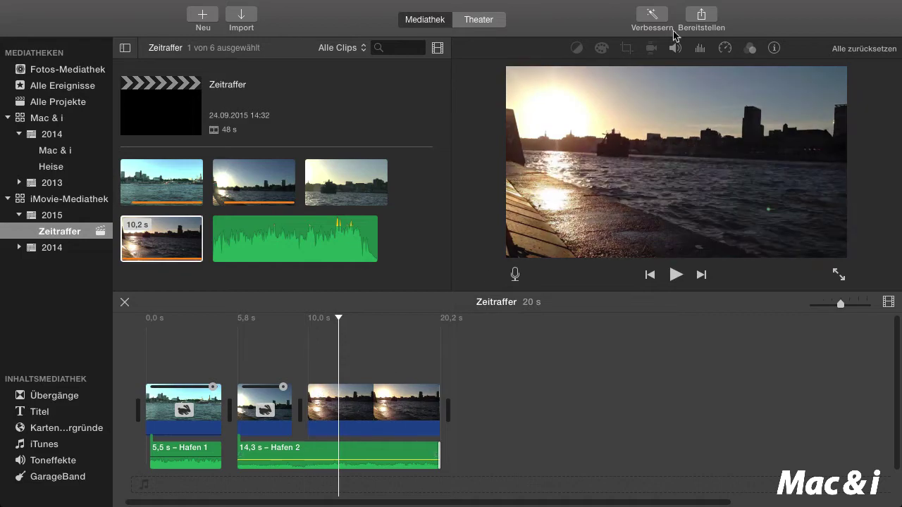
{"action": "left_click", "coordinate": [675, 48]}
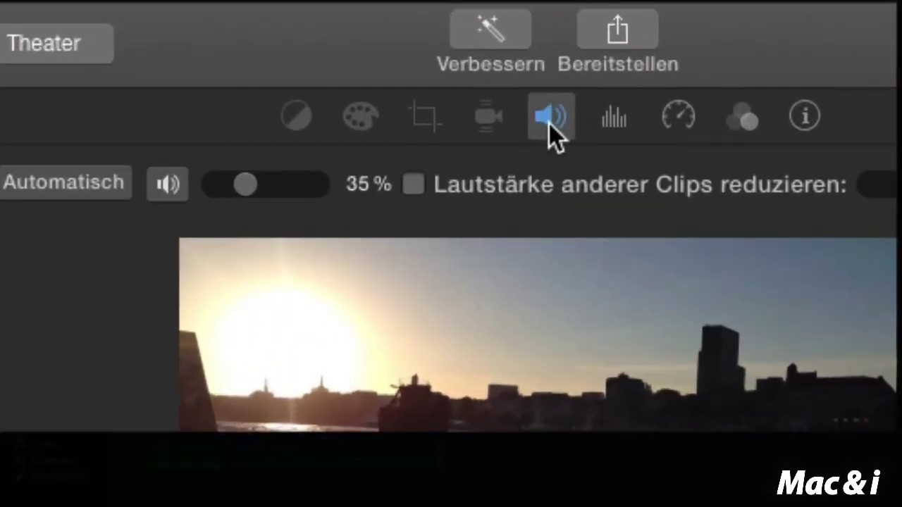
{"action": "left_click_drag", "start_coordinate": [242, 182], "coordinate": [229, 179]}
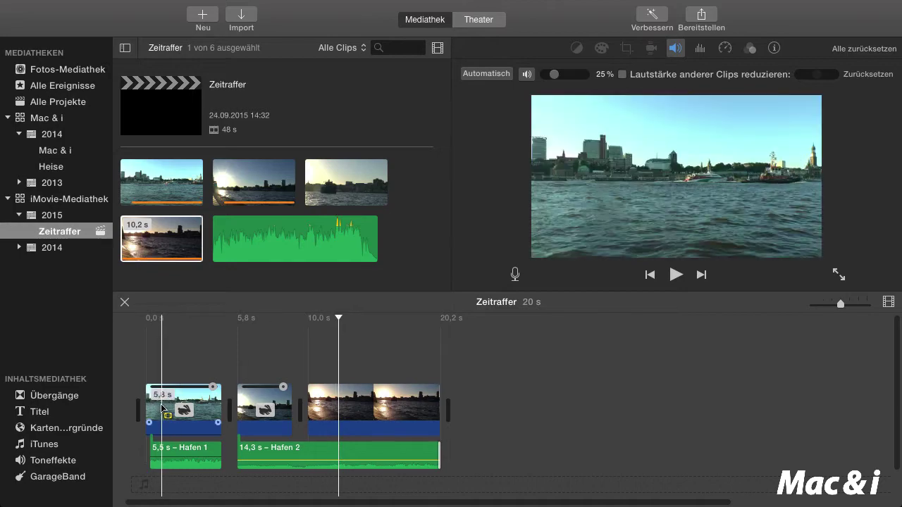
- Set the volume of the detached Hafen 1 audio clip to 25 %
{"action": "left_click", "coordinate": [161, 403]}
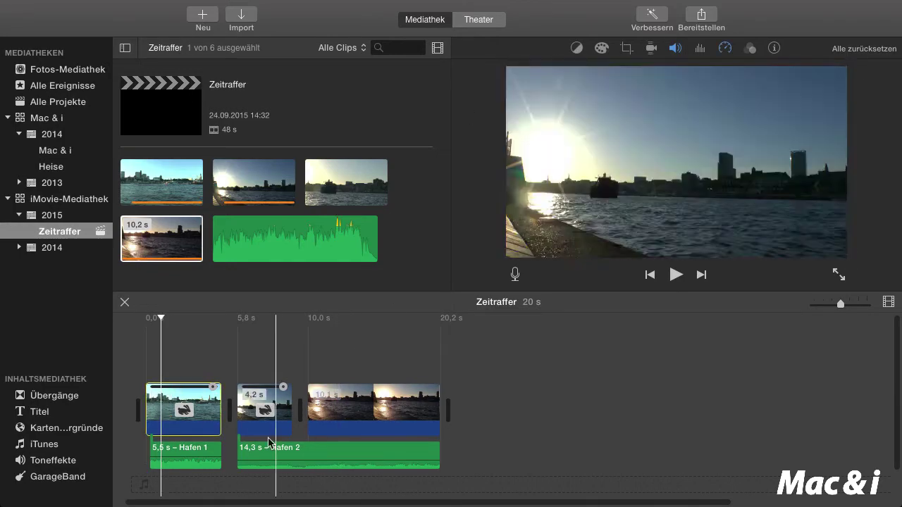
{"action": "left_click", "coordinate": [189, 455]}
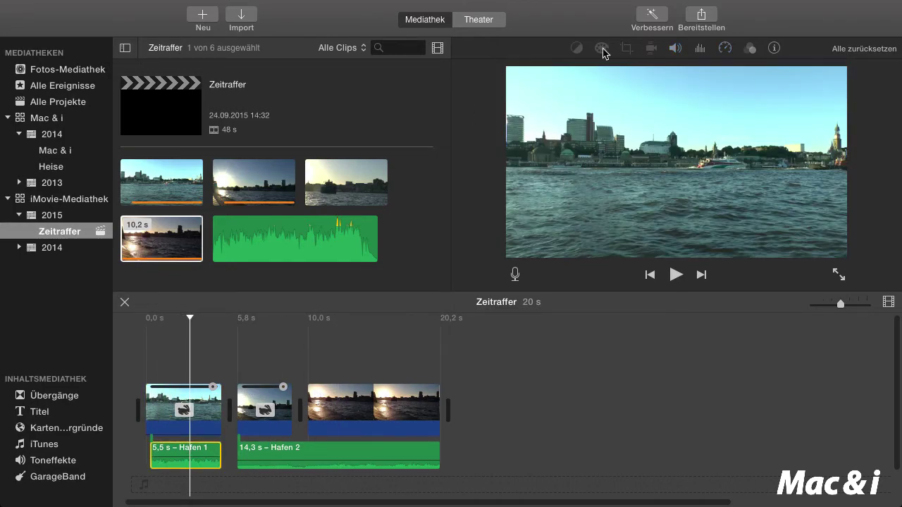
{"action": "left_click", "coordinate": [674, 48]}
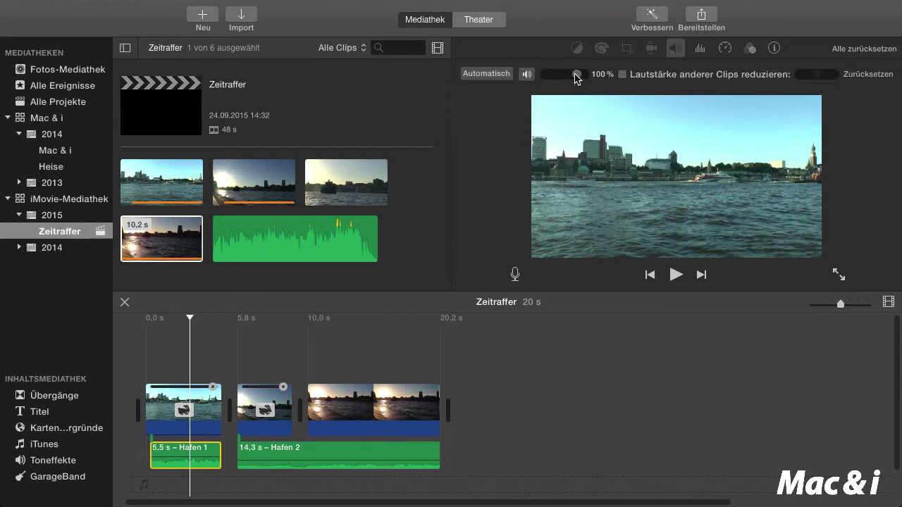
{"action": "left_click_drag", "start_coordinate": [557, 78], "coordinate": [554, 74]}
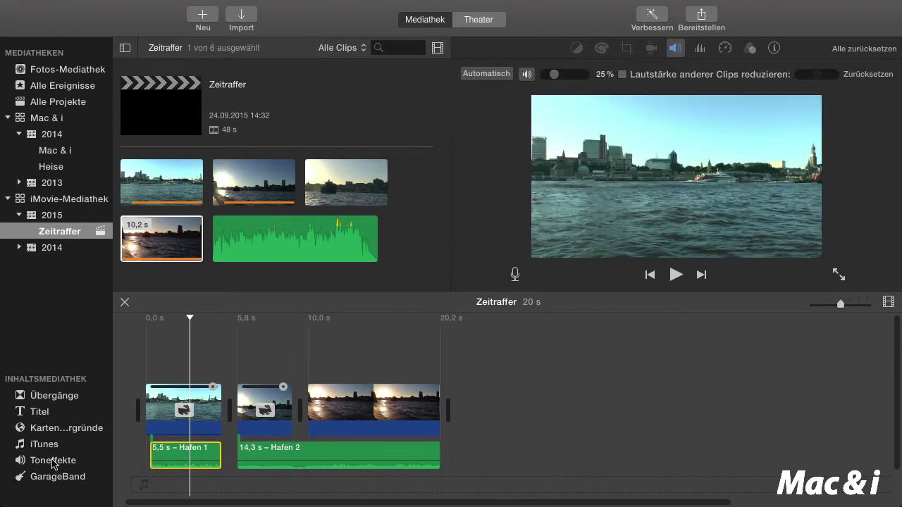
- Lay the Park Bench jingle from the sound effects beneath the whole film as background music, and fade out its end and the Hafen 2 audio's
{"action": "left_click", "coordinate": [52, 461]}
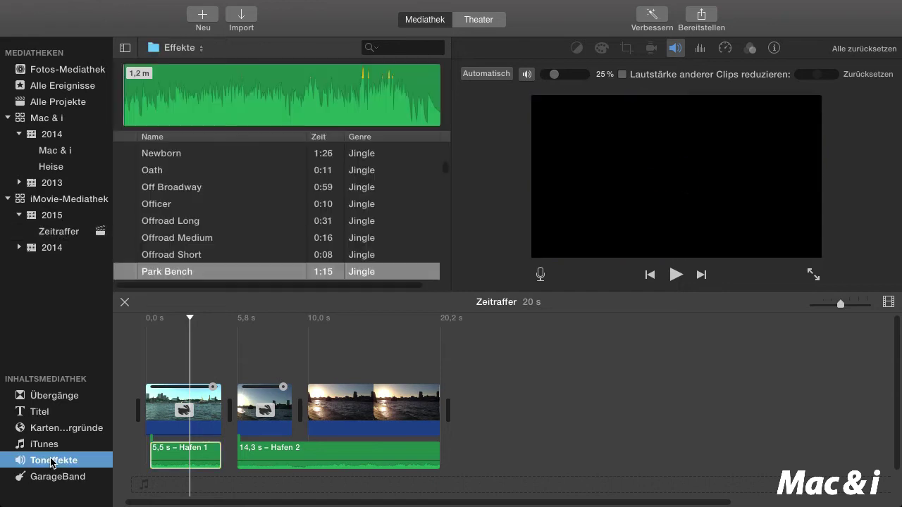
{"action": "left_click", "coordinate": [185, 48]}
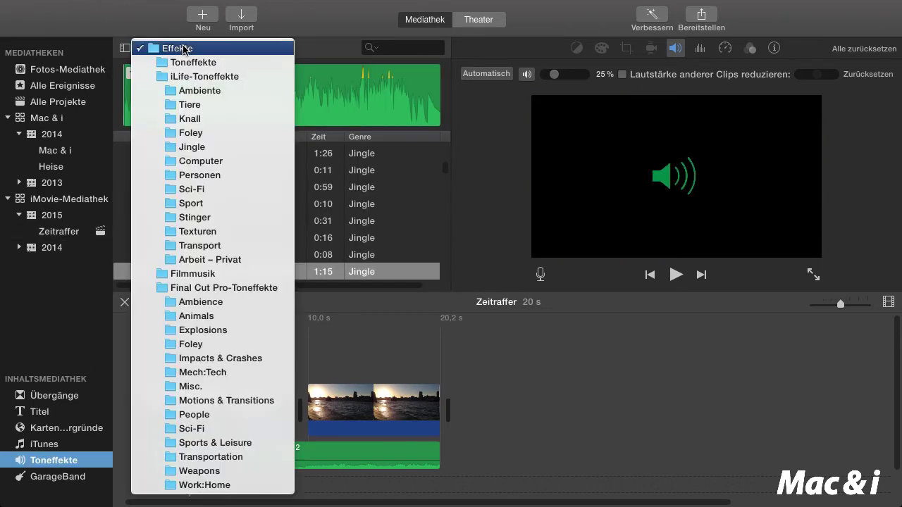
{"action": "left_click", "coordinate": [195, 147]}
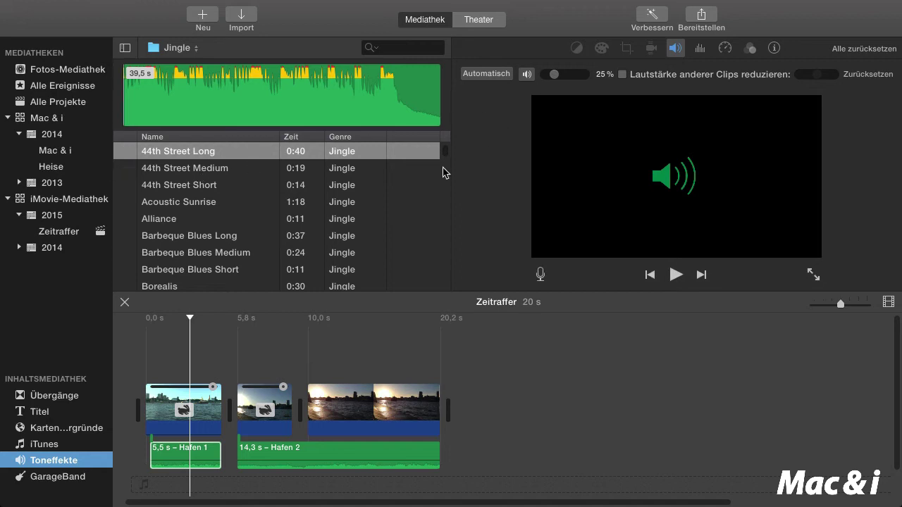
{"action": "scroll", "coordinate": [439, 191], "scroll_direction": "down", "scroll_amount": 15}
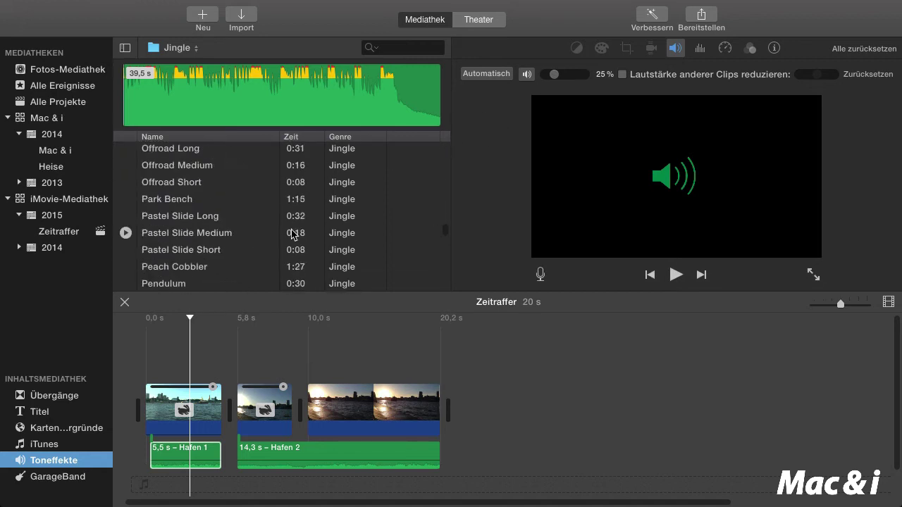
{"action": "left_click_drag", "start_coordinate": [170, 201], "coordinate": [140, 482]}
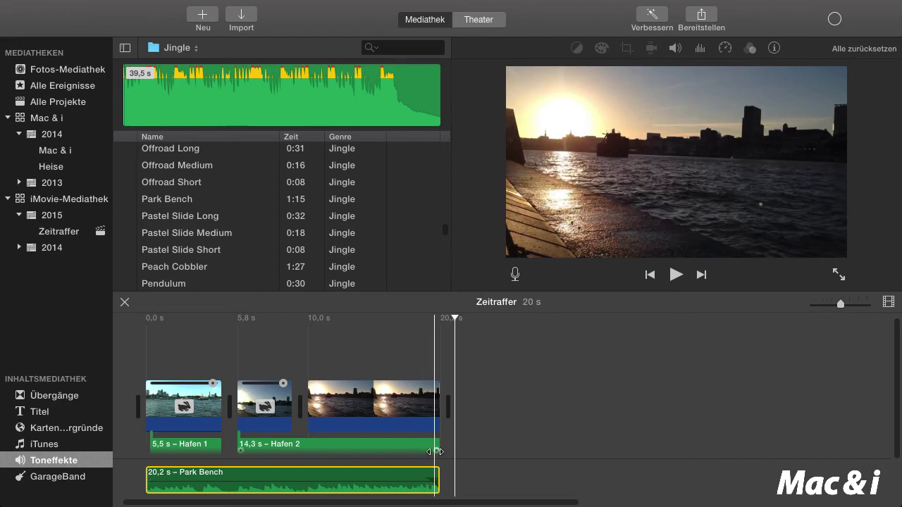
{"action": "mouse_move", "coordinate": [435, 452]}
{"action": "left_mouse_down"}
{"action": "mouse_move", "coordinate": [427, 451]}
{"action": "mouse_move", "coordinate": [434, 451]}
{"action": "left_mouse_up"}
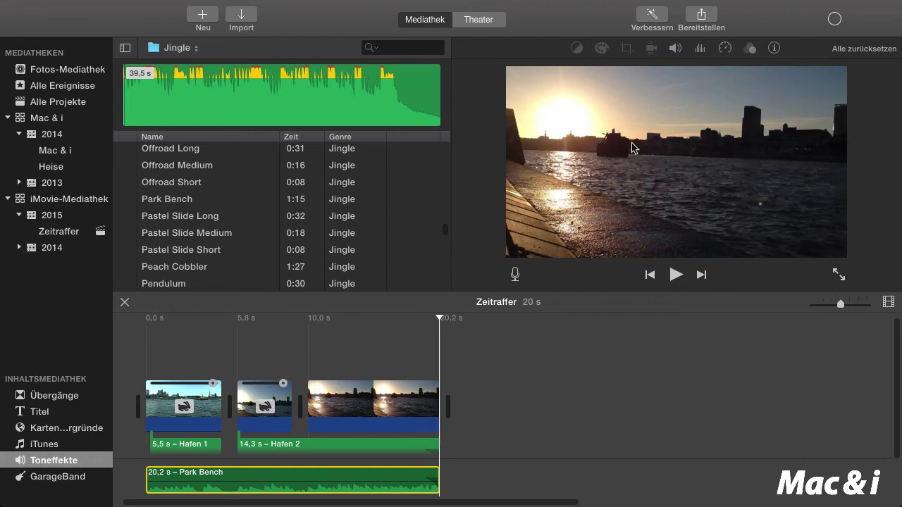
- Export the film as a file with video and audio at 1920 x 1080 in high quality (Hoch)
{"action": "left_click", "coordinate": [701, 17]}
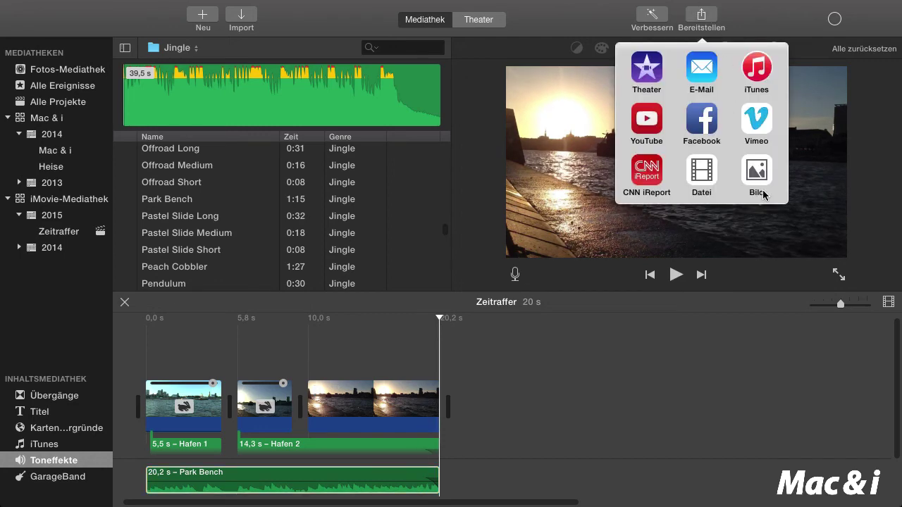
{"action": "left_click", "coordinate": [713, 177]}
{"action": "left_click", "coordinate": [661, 277]}
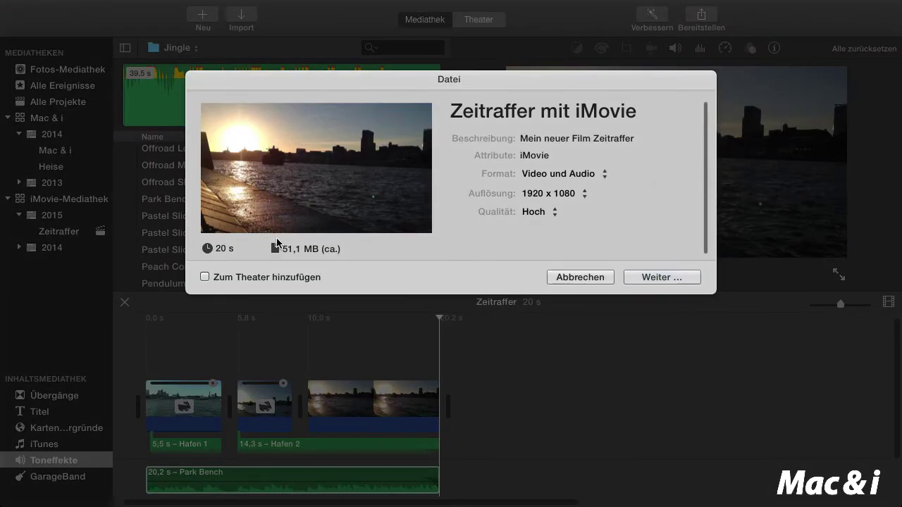